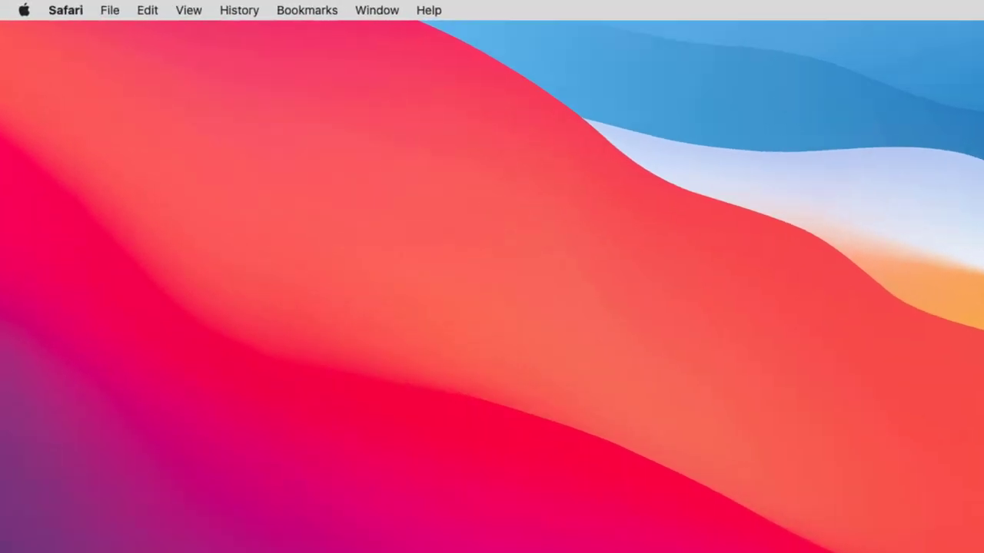
View About This Mac, close it, and launch Safari from the Dock.
{"action": "left_click", "coordinate": [29, 13]}
{"action": "left_click", "coordinate": [72, 45]}
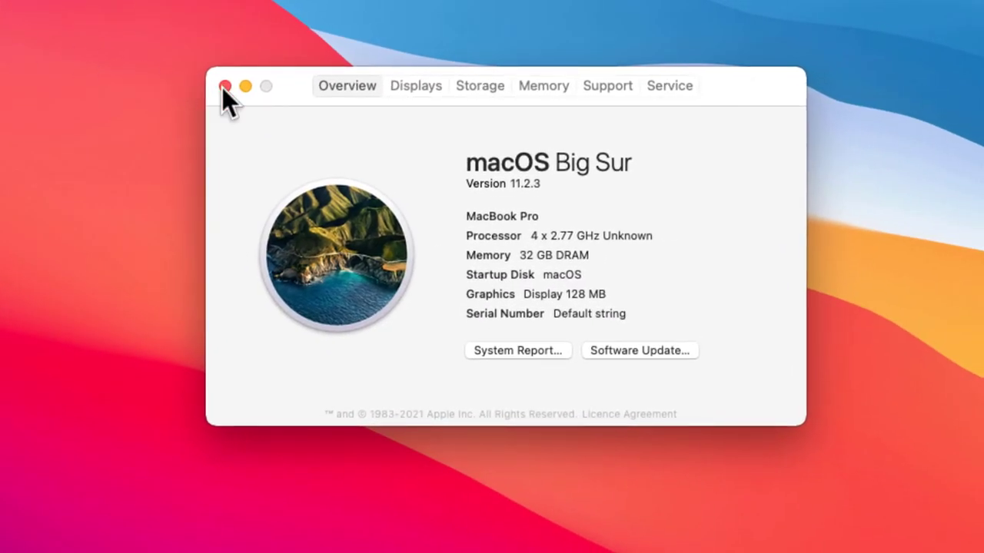
{"action": "left_click", "coordinate": [244, 91]}
{"action": "left_click", "coordinate": [136, 527]}
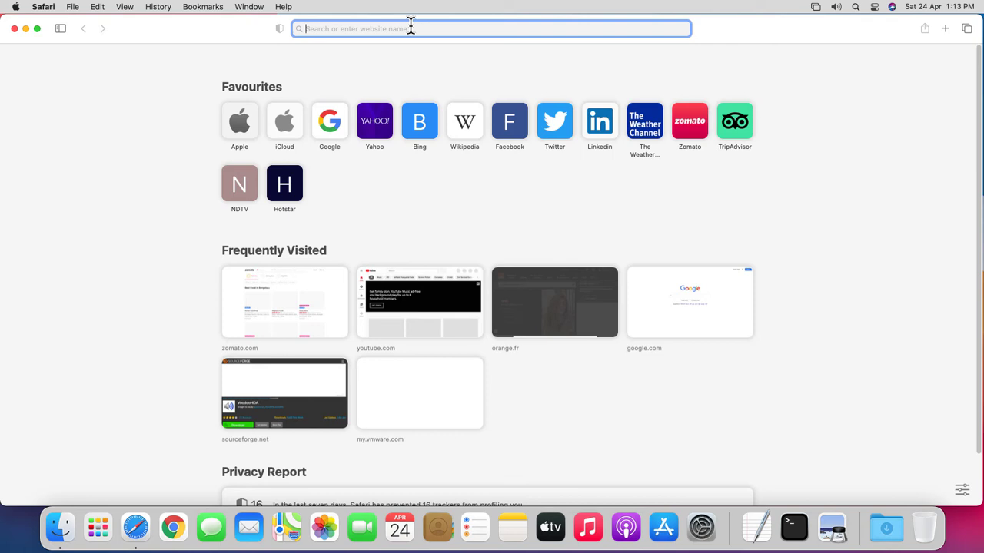
Load zoom.us from Safari's address field.
{"action": "type", "text": "z"}
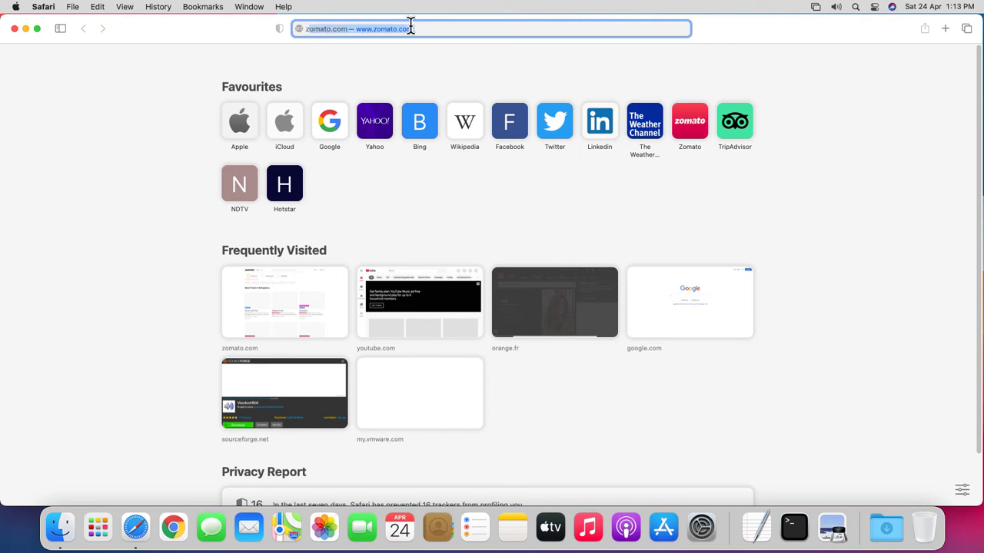
{"action": "type", "text": "oom.us"}
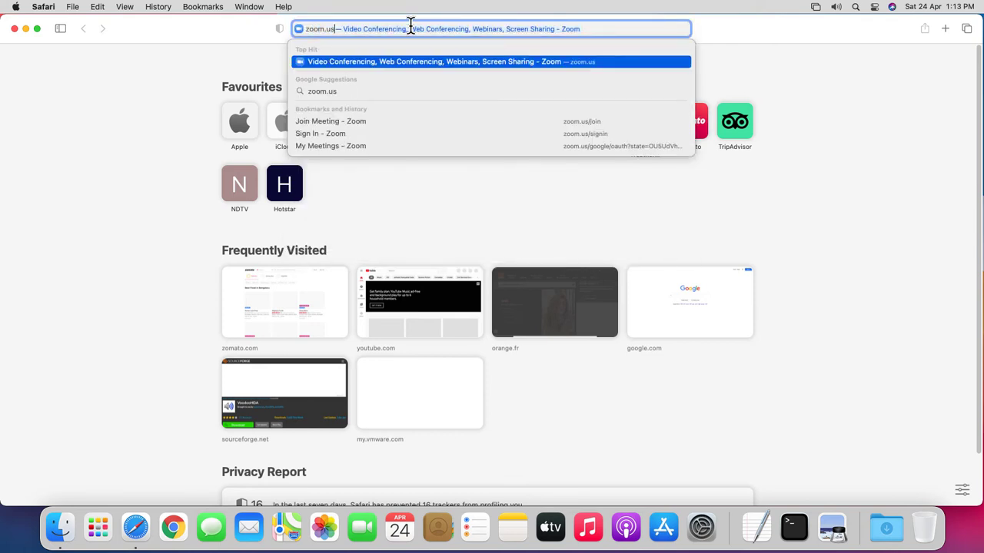
{"action": "key", "text": "Return"}
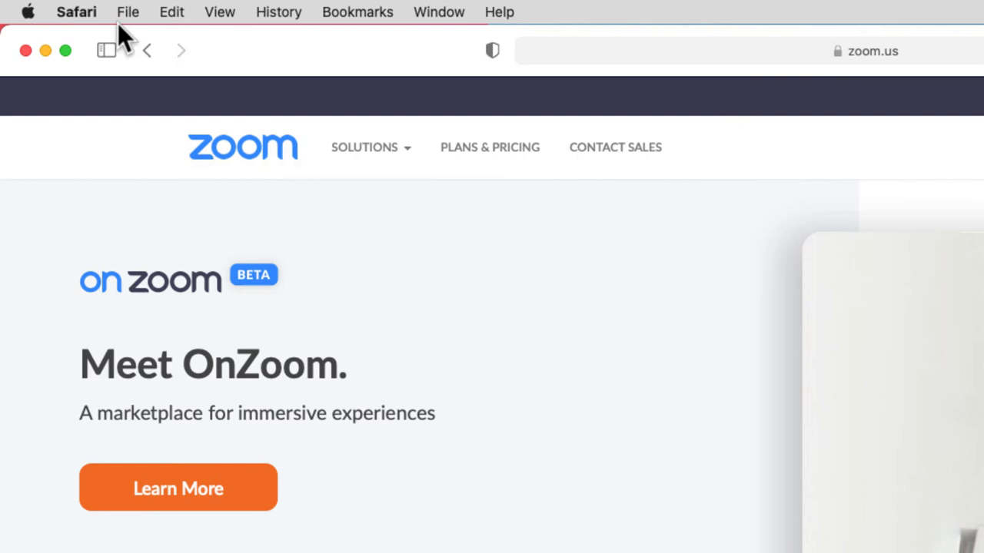
{"action": "left_click", "coordinate": [76, 14]}
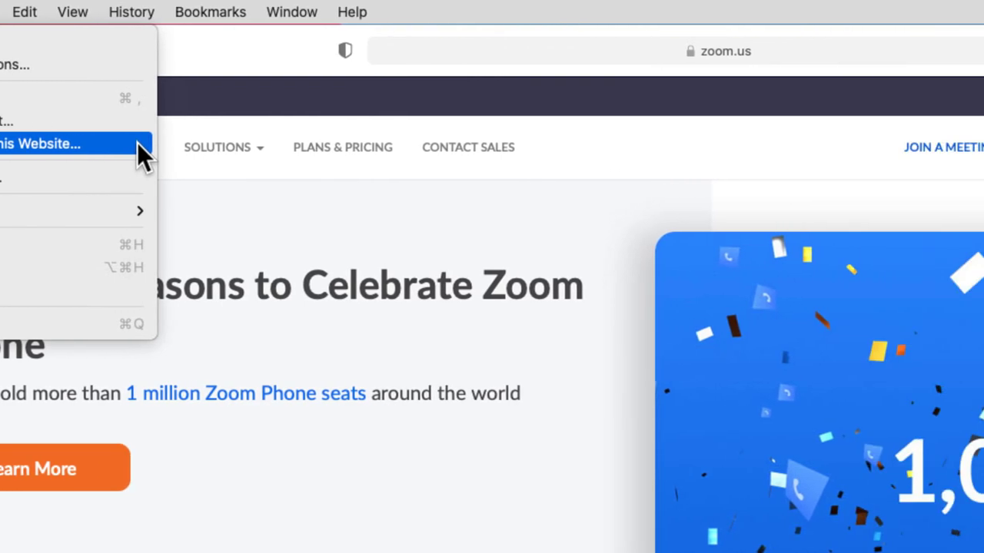
Open Settings for This Website and set zoom.us Camera access to Deny.
{"action": "left_click", "coordinate": [285, 144]}
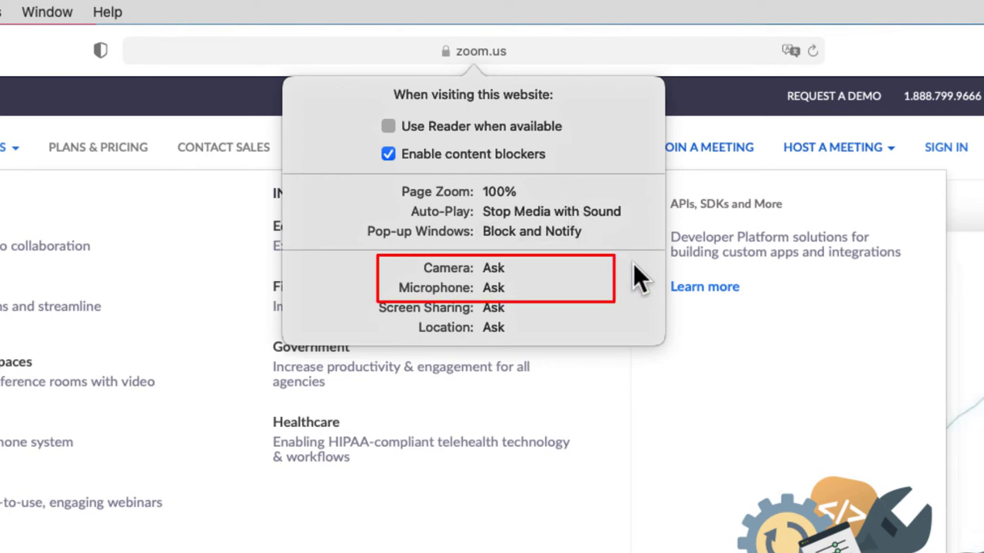
{"action": "left_click", "coordinate": [520, 276]}
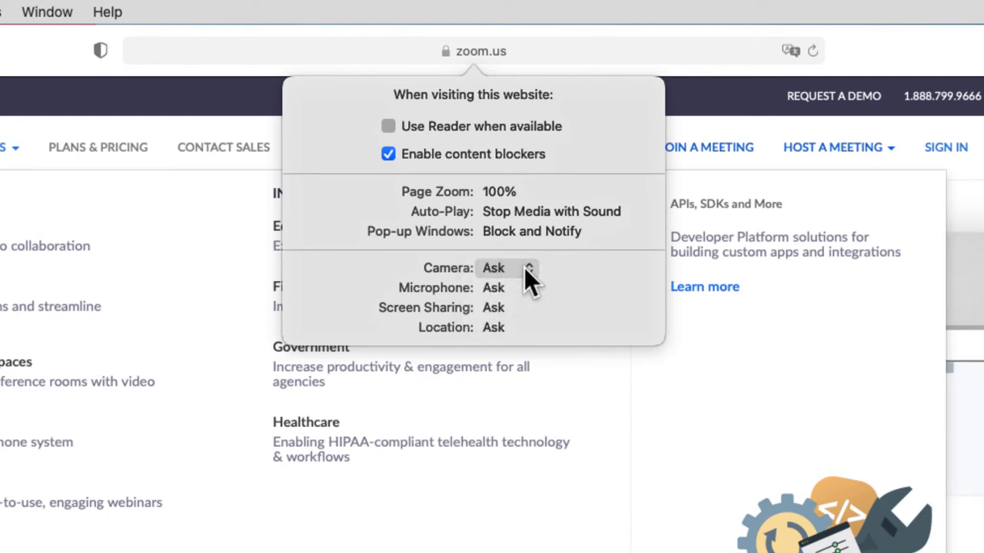
{"action": "left_click", "coordinate": [524, 267]}
{"action": "key", "text": "Down"}
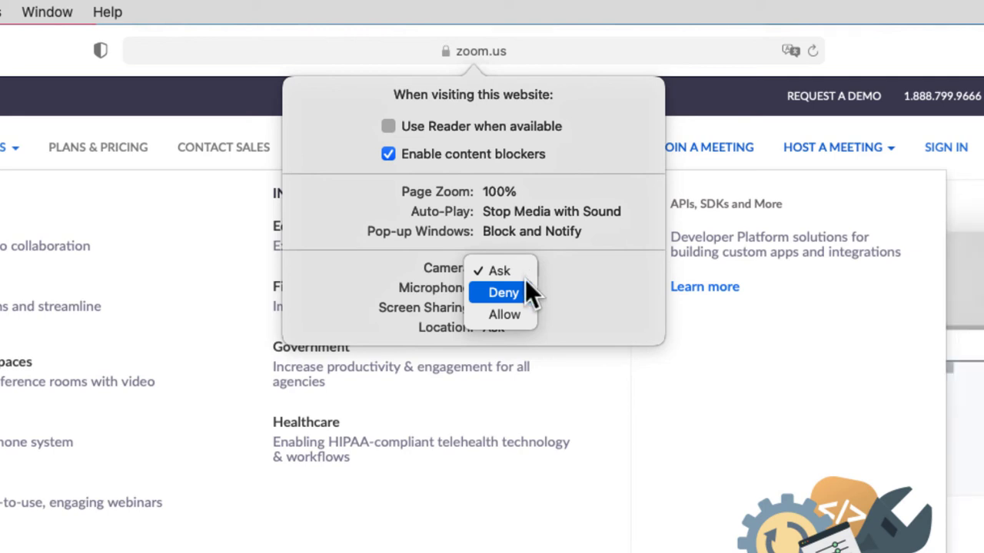
{"action": "left_click", "coordinate": [525, 291]}
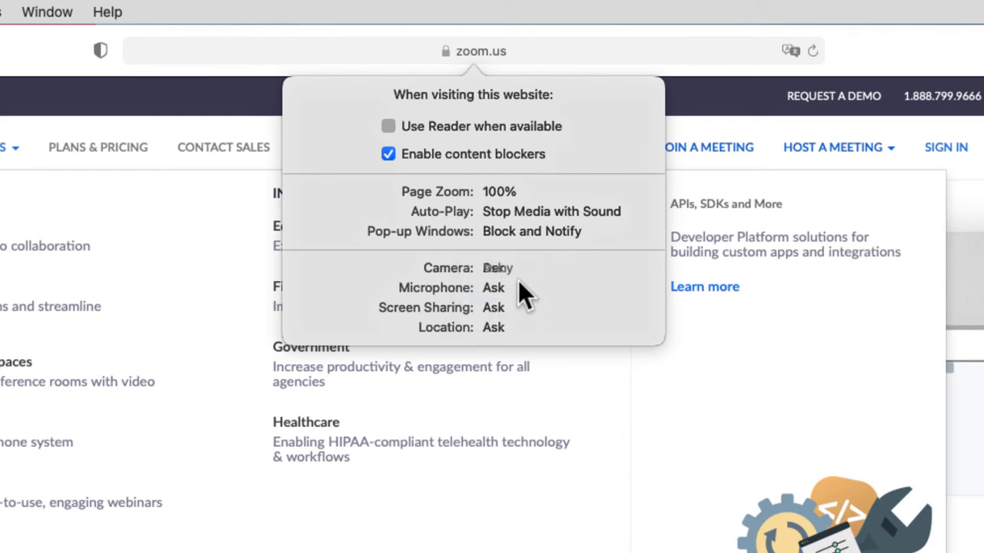
Set zoom.us Microphone access to Deny.
{"action": "left_click", "coordinate": [518, 280]}
{"action": "left_click", "coordinate": [517, 312]}
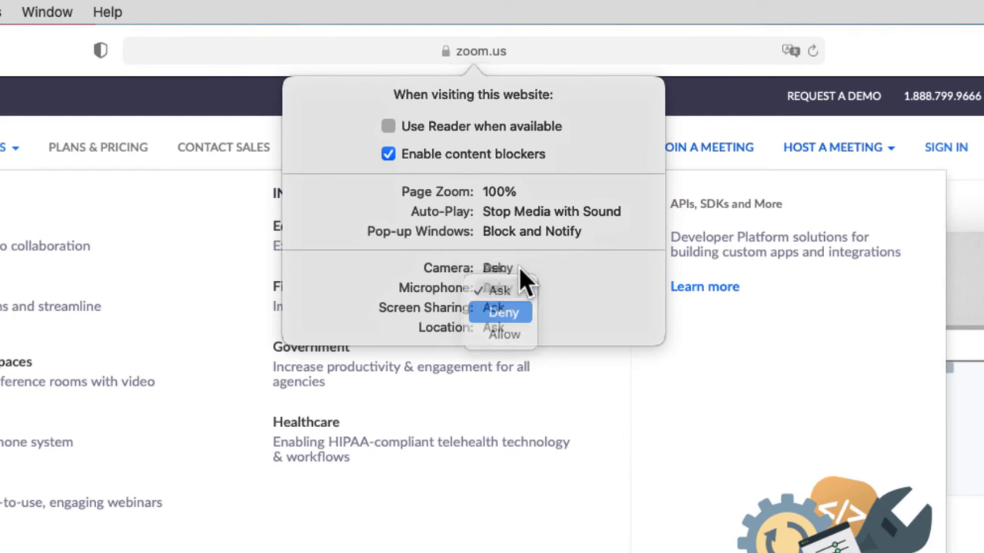
{"action": "left_click", "coordinate": [519, 269]}
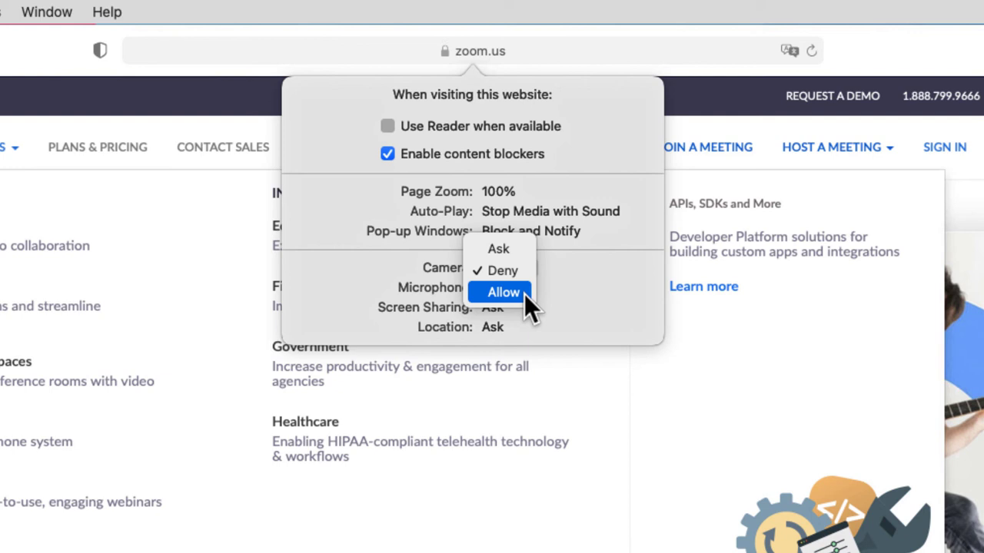
Choose Allow in the zoom.us Camera pop-up.
{"action": "left_click", "coordinate": [524, 293]}
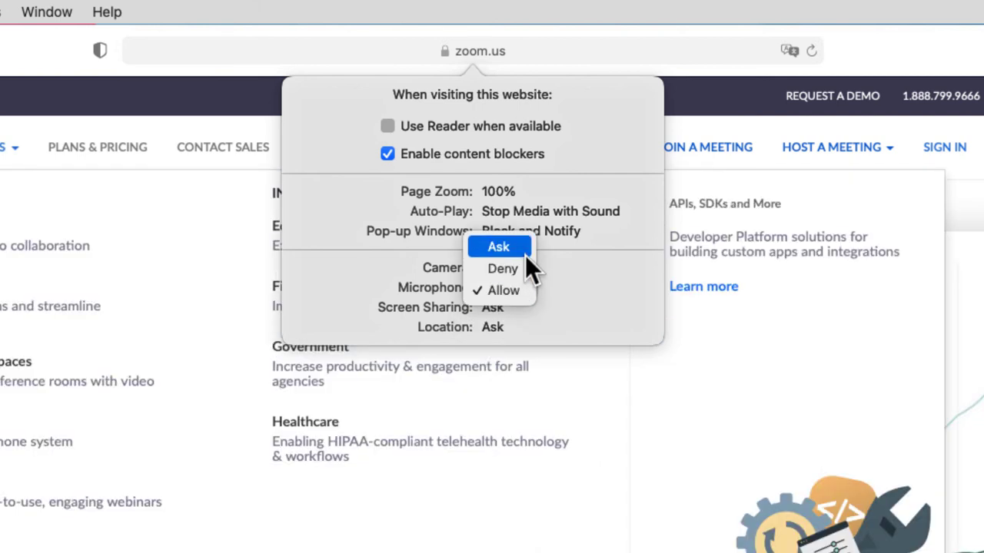
Choose Ask in the zoom.us Camera pop-up.
{"action": "left_click", "coordinate": [524, 256]}
{"action": "left_click", "coordinate": [518, 270]}
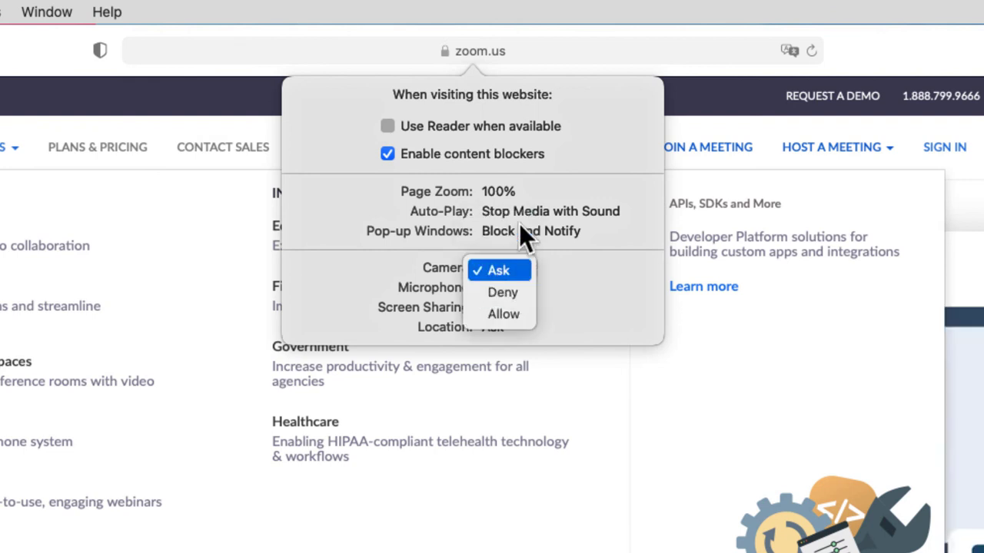